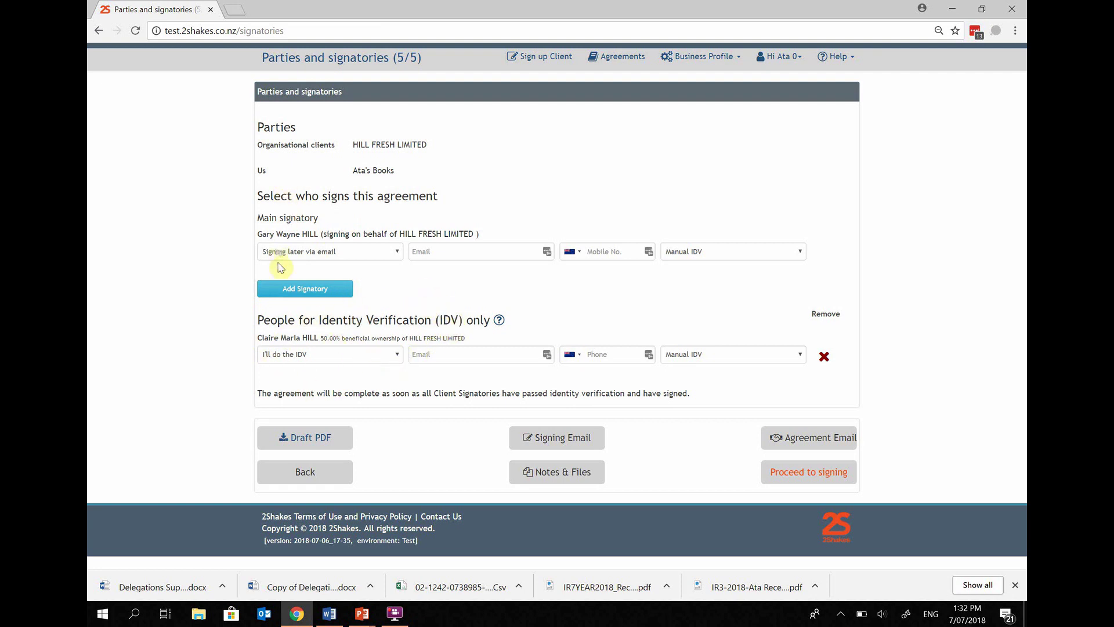
# Inspect the signing-method, Manual IDV and 'I'll do the IDV' dropdown options without changing them
pyautogui.click(396, 252)
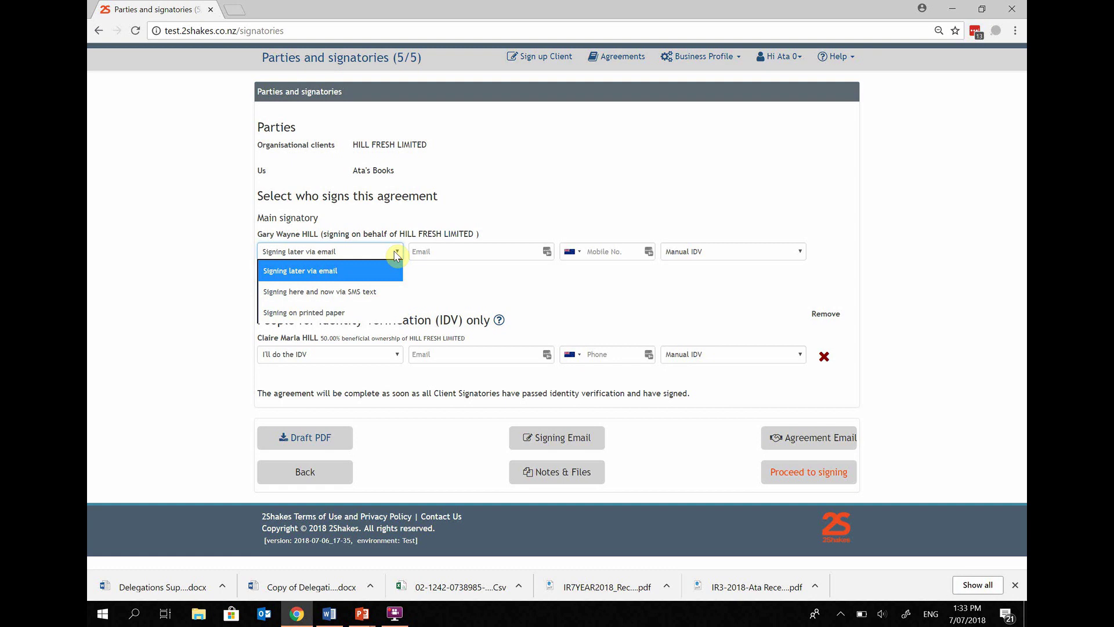
pyautogui.click(729, 253)
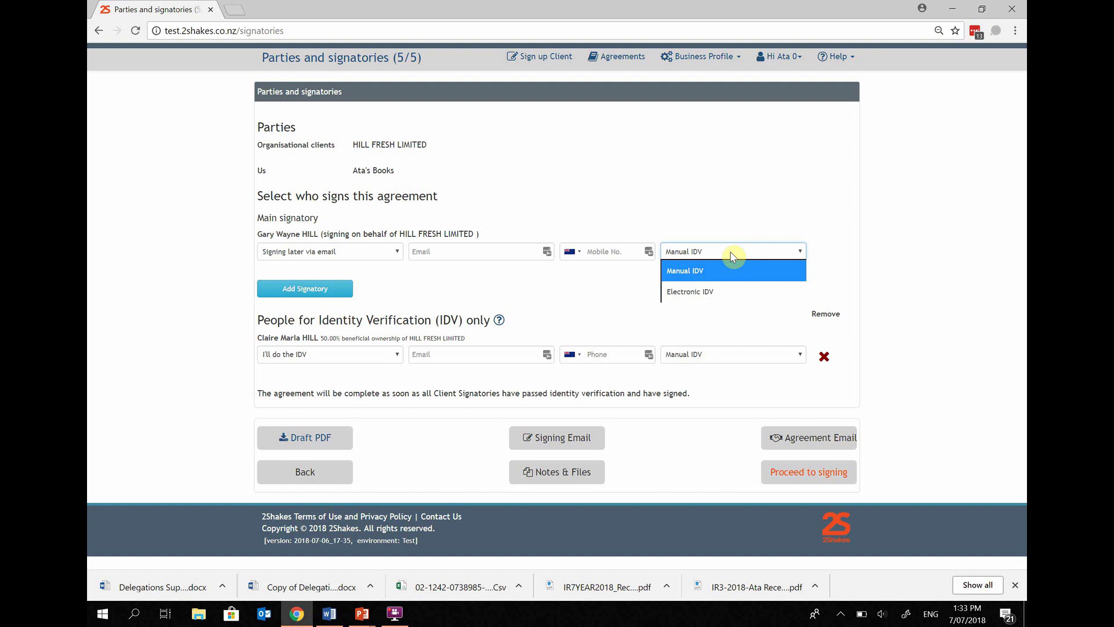
pyautogui.click(379, 356)
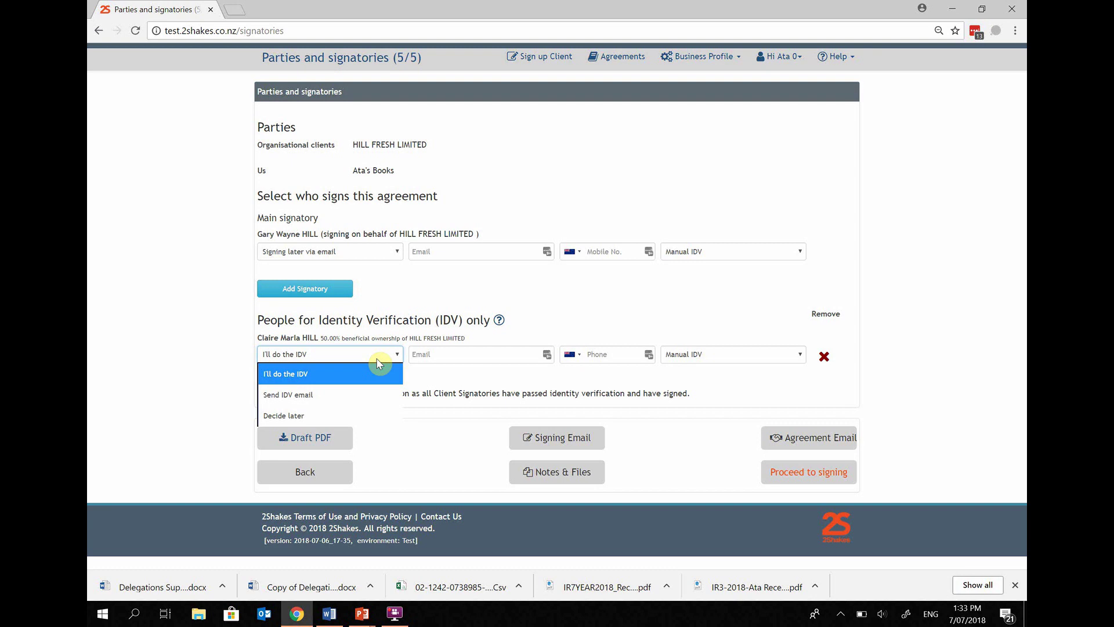
pyautogui.click(726, 357)
pyautogui.click(727, 358)
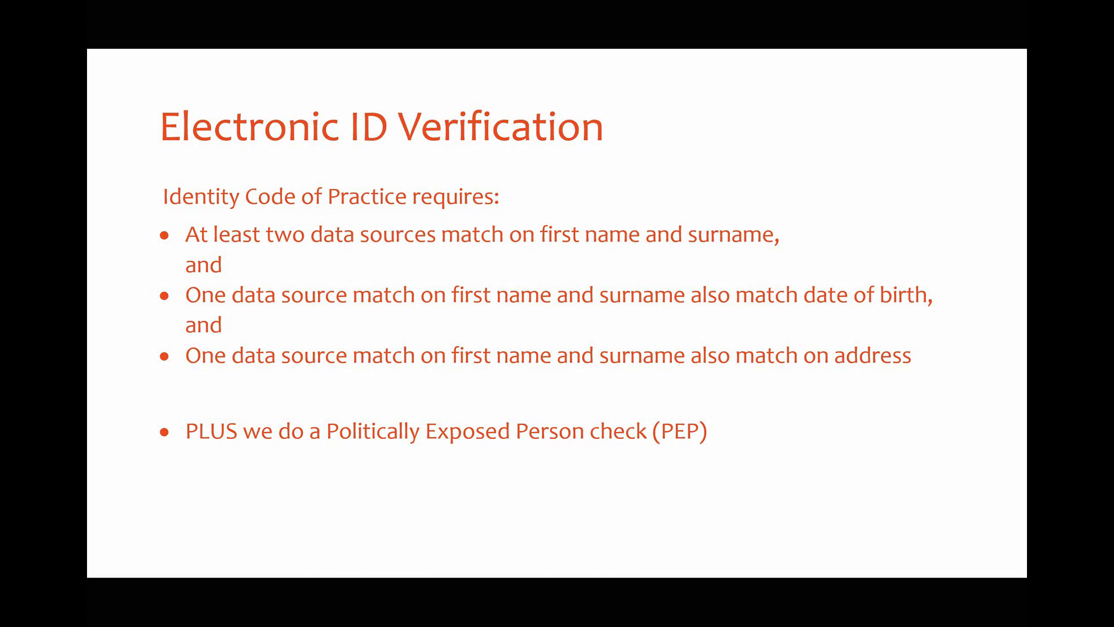
# Advance the slideshow to the Data sources slide, then return to the 2Shakes page
pyautogui.press('Right')
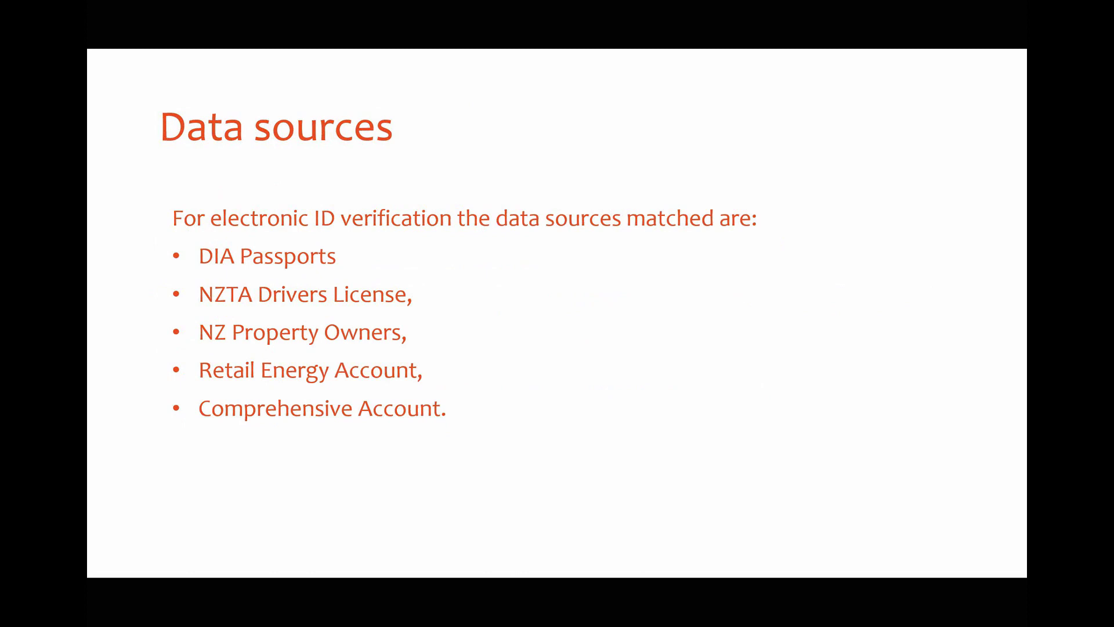
pyautogui.hotkey('alt', 'Tab')
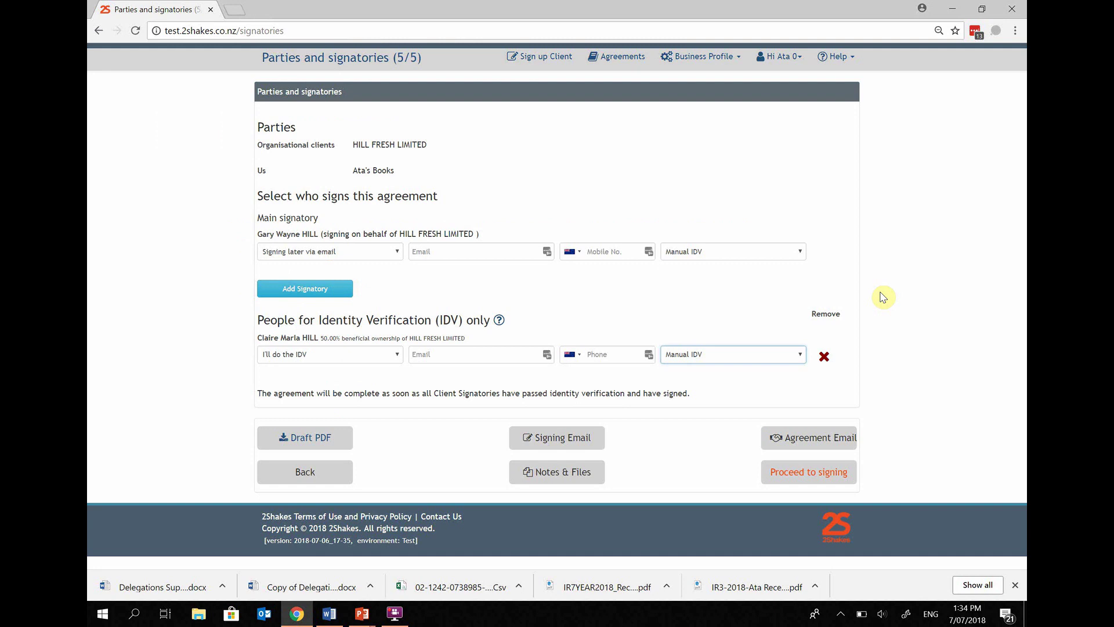
# Set the main signatory to sign here and now via SMS text and enter their email address
pyautogui.click(369, 253)
pyautogui.click(372, 290)
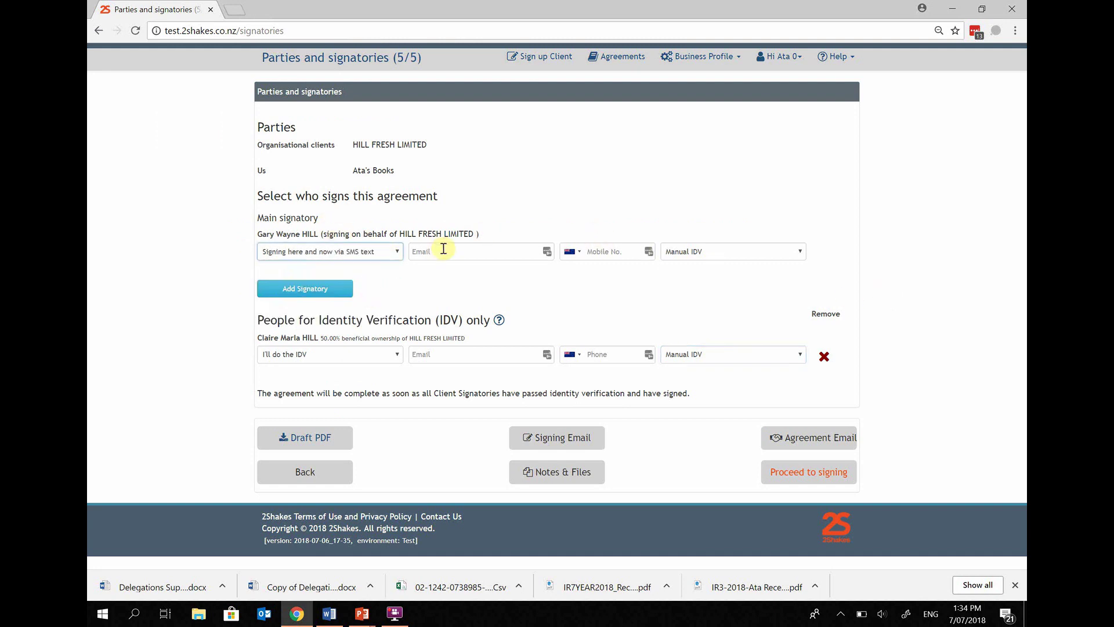
pyautogui.click(451, 253)
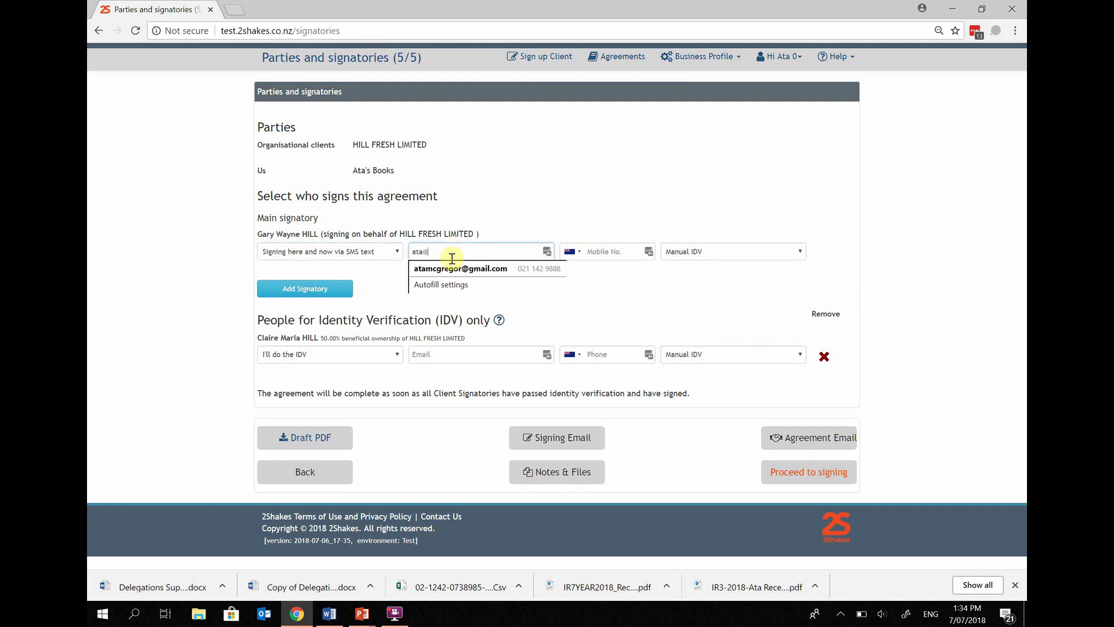
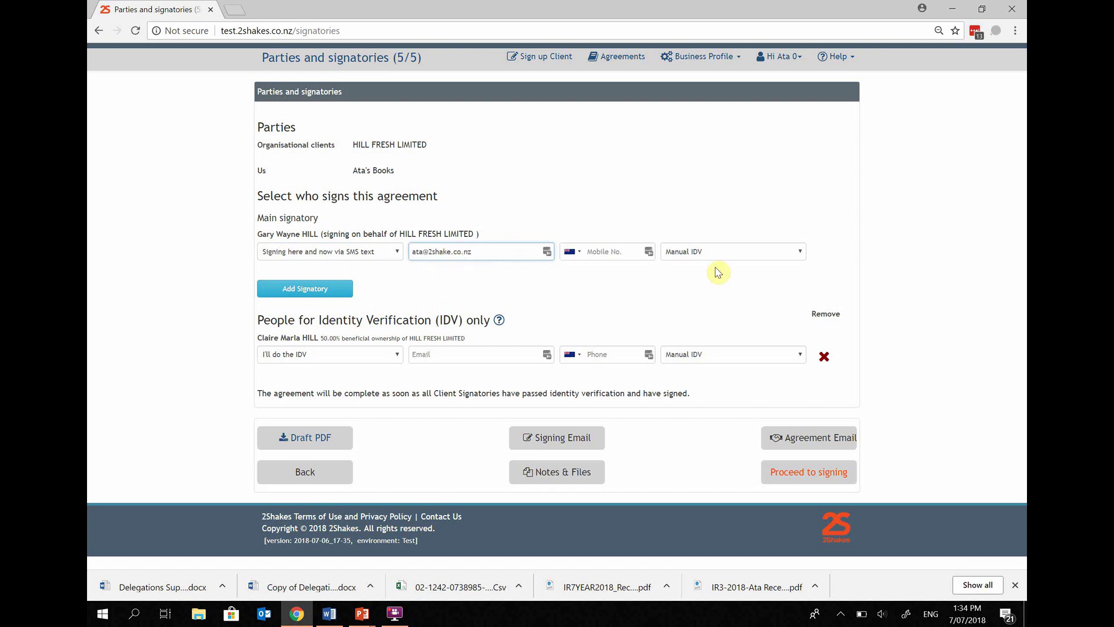
# Choose Electronic IDV for the main signatory and proceed to signing
pyautogui.click(753, 258)
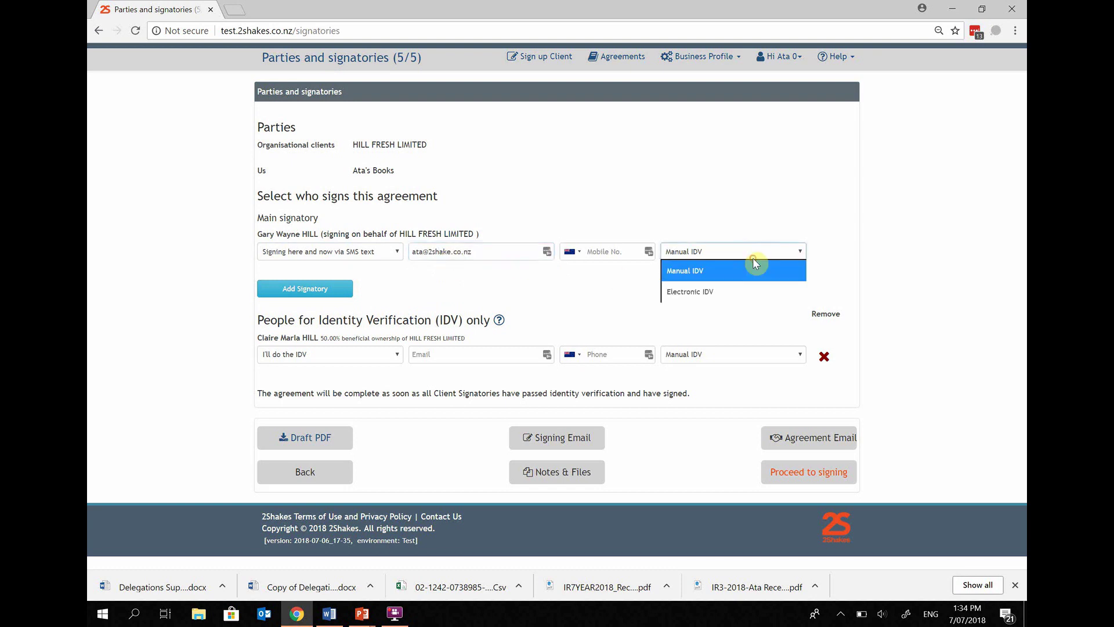
pyautogui.click(743, 293)
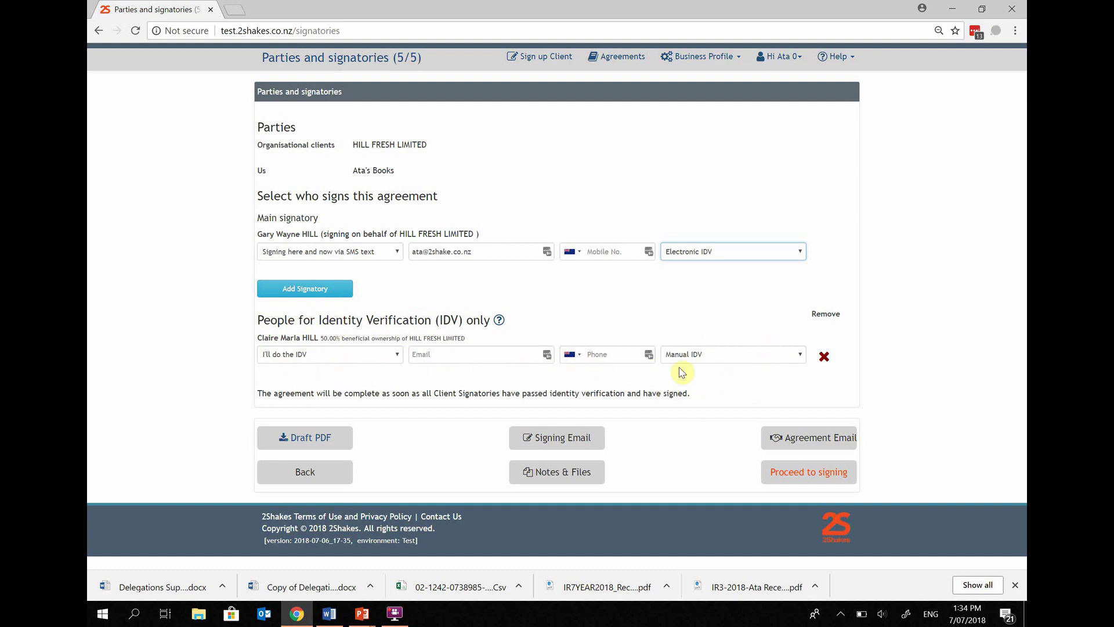
pyautogui.click(800, 471)
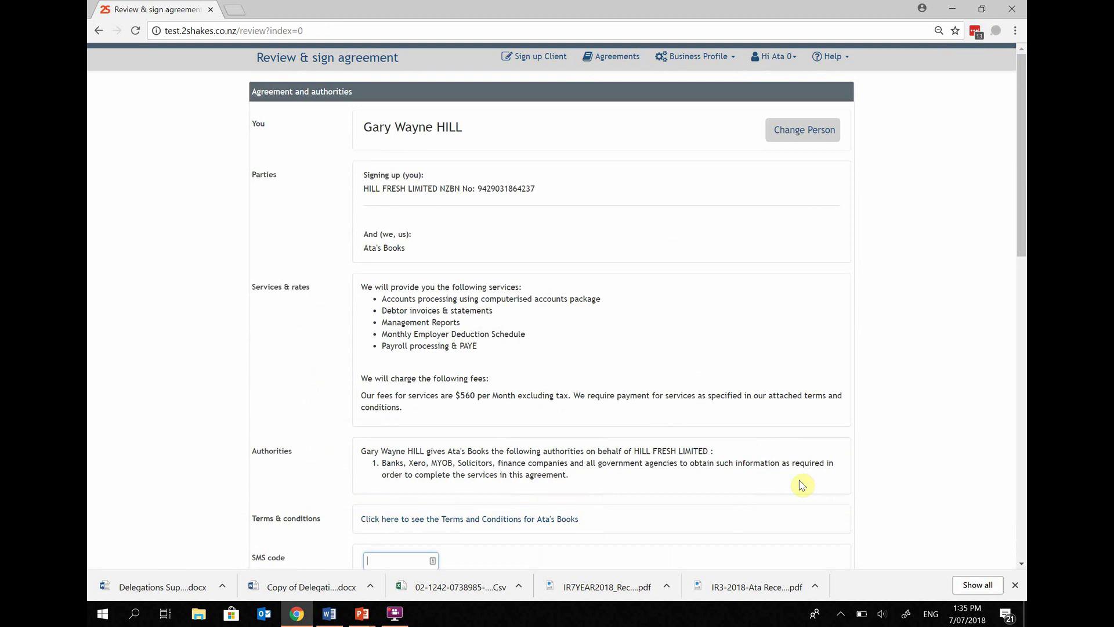
# Enter the SMS verification code on the Review & sign agreement page
pyautogui.scroll(-3, 801, 485)
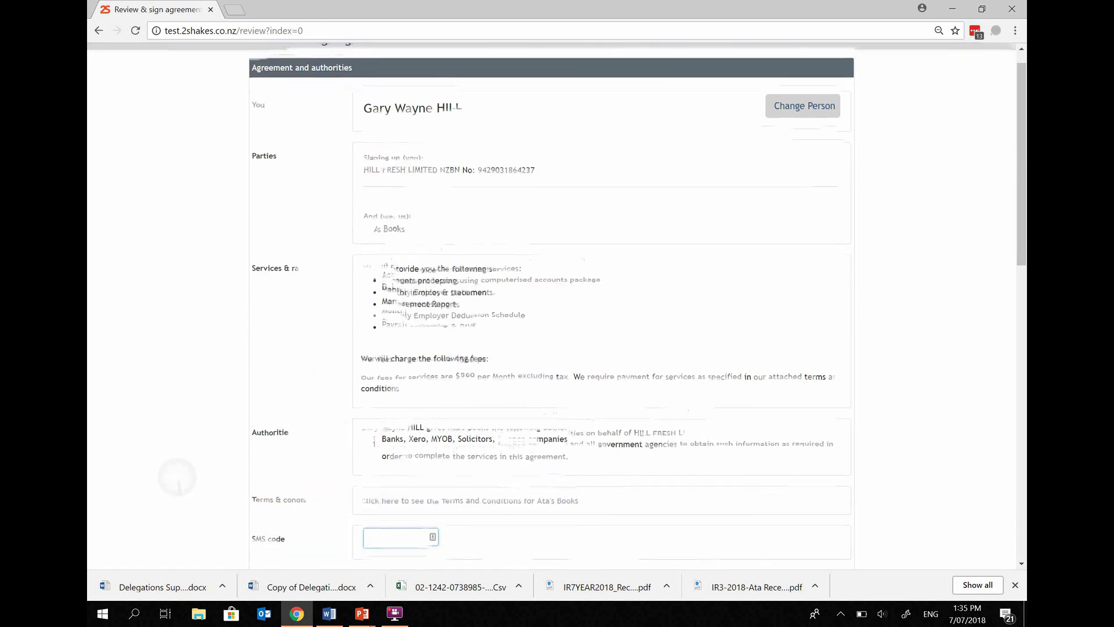
pyautogui.scroll(-2, 638, 306)
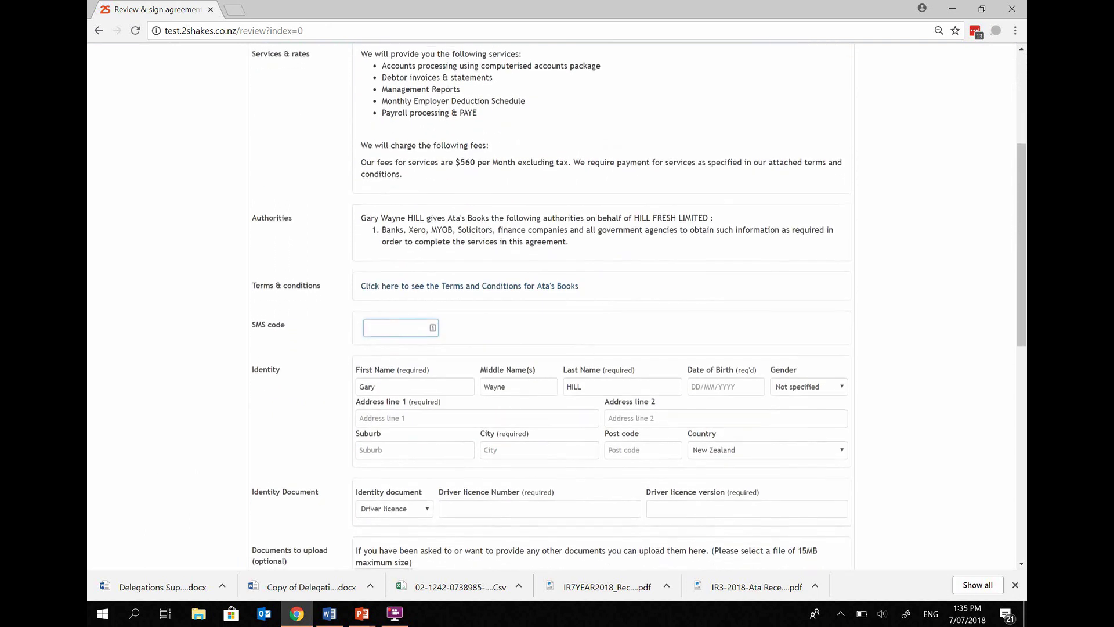
pyautogui.scroll(-2, 638, 306)
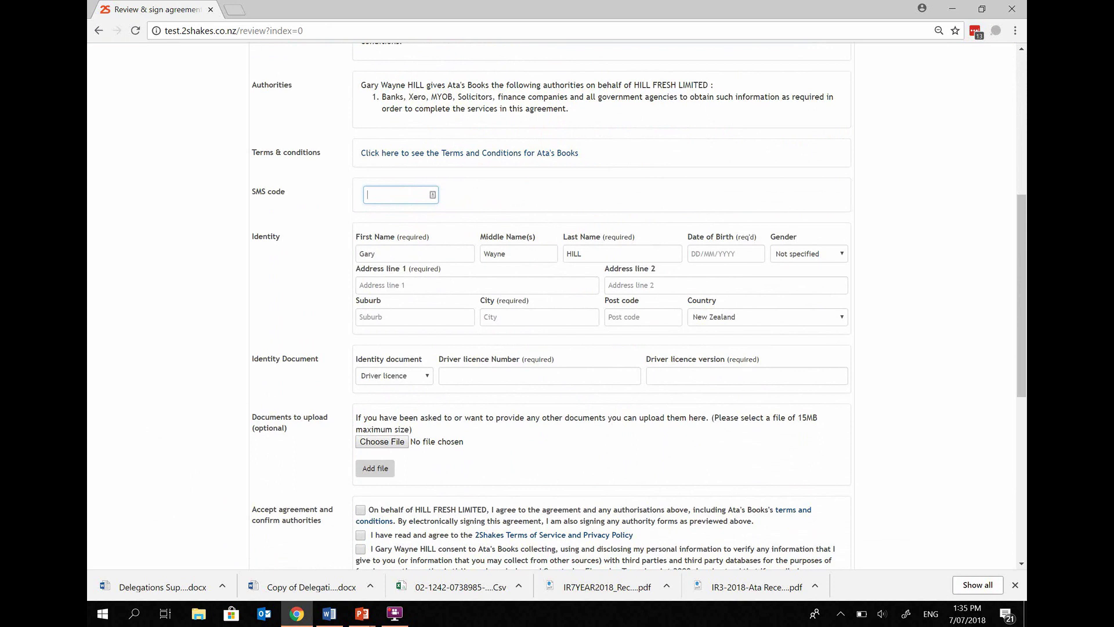
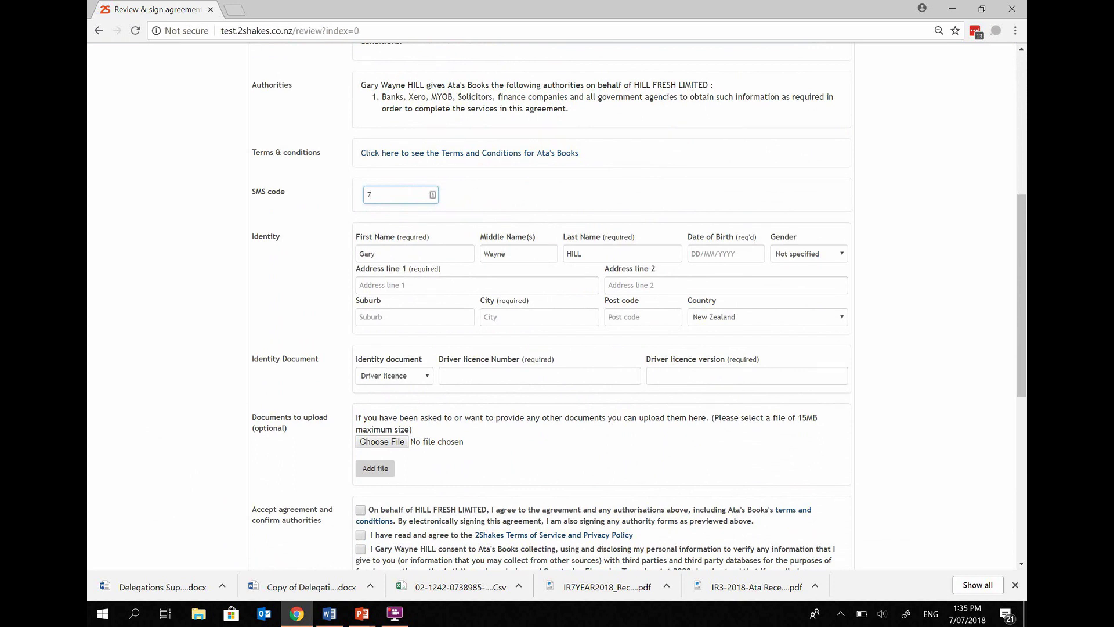
# Draw a signature in the Sign on screen box and submit the HILL FRESH LIMITED agreement
pyautogui.scroll(-2, 440, 441)
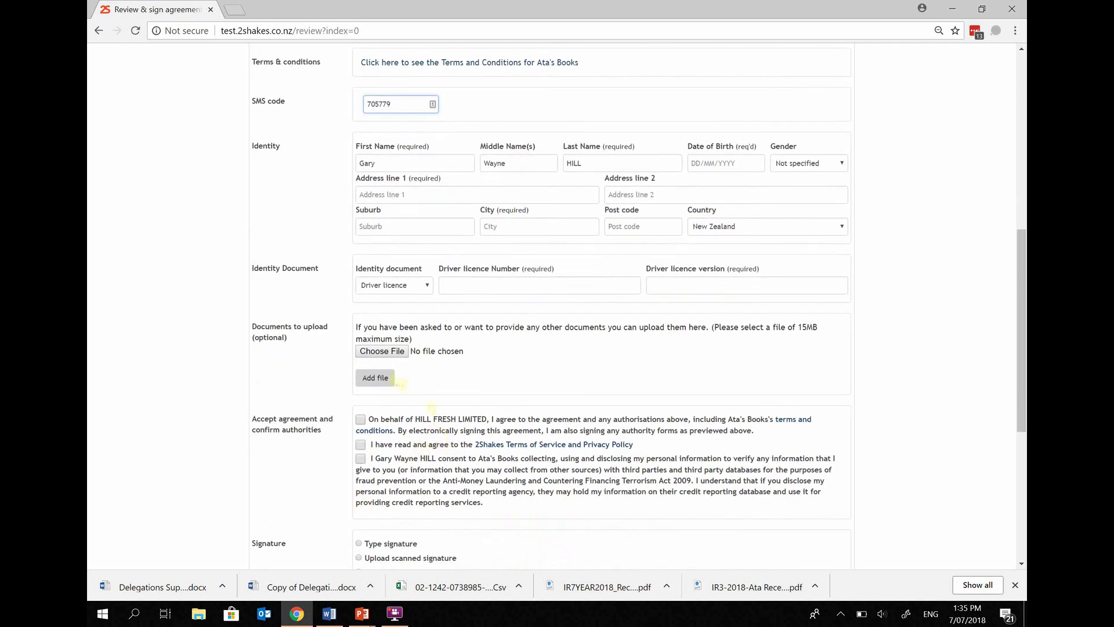
pyautogui.scroll(-2, 392, 482)
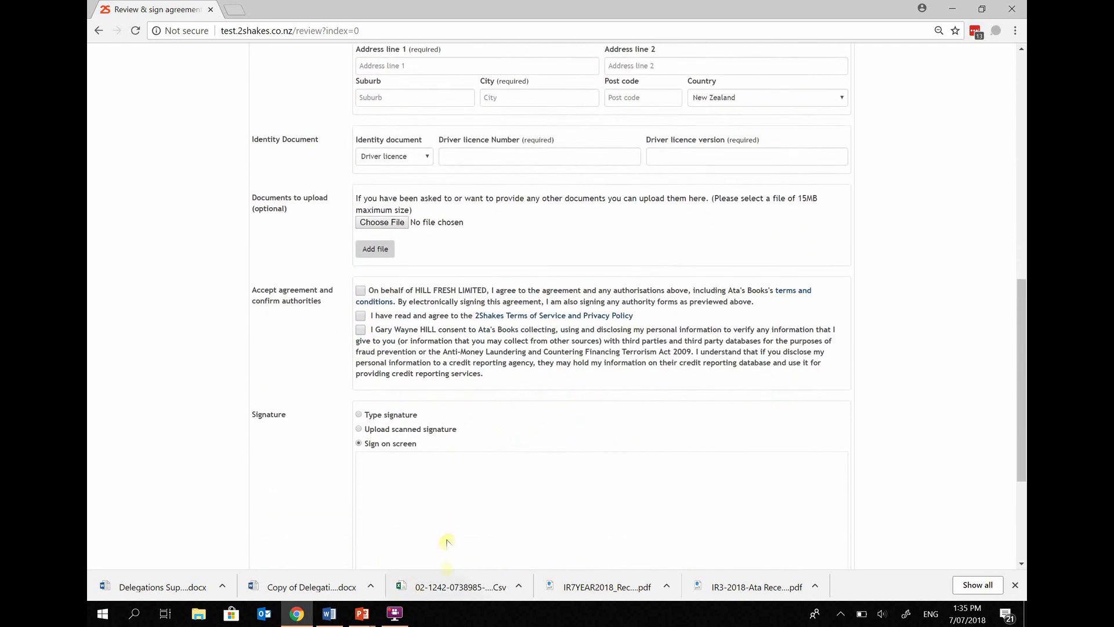
pyautogui.moveTo(478, 482)
pyautogui.mouseDown()
pyautogui.moveTo(465, 526)
pyautogui.moveTo(734, 499)
pyautogui.mouseUp()
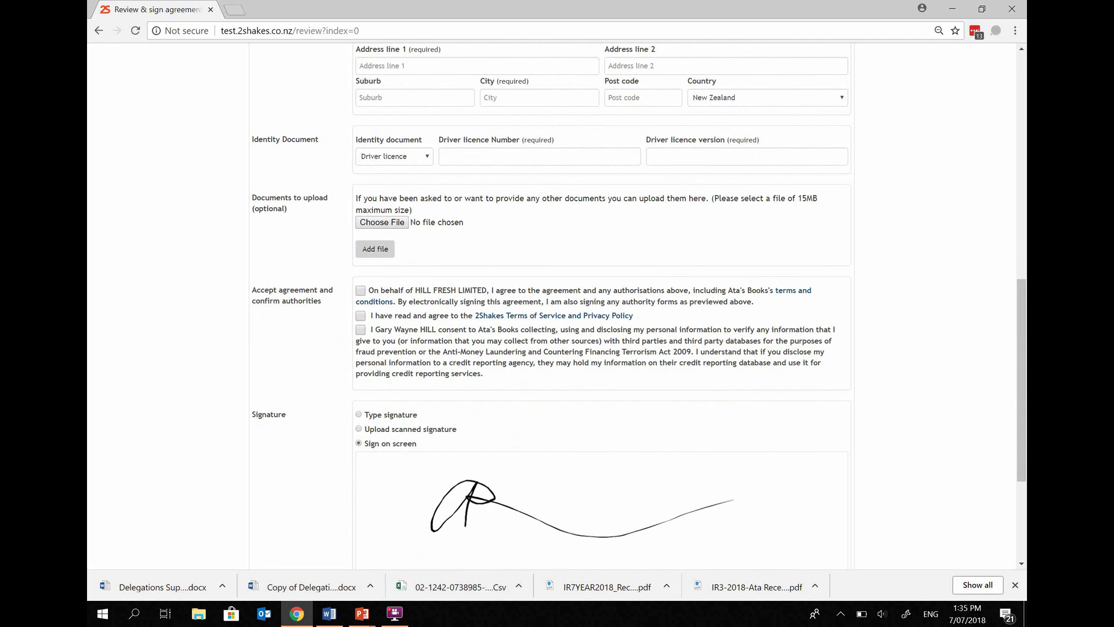
pyautogui.scroll(4, 580, 308)
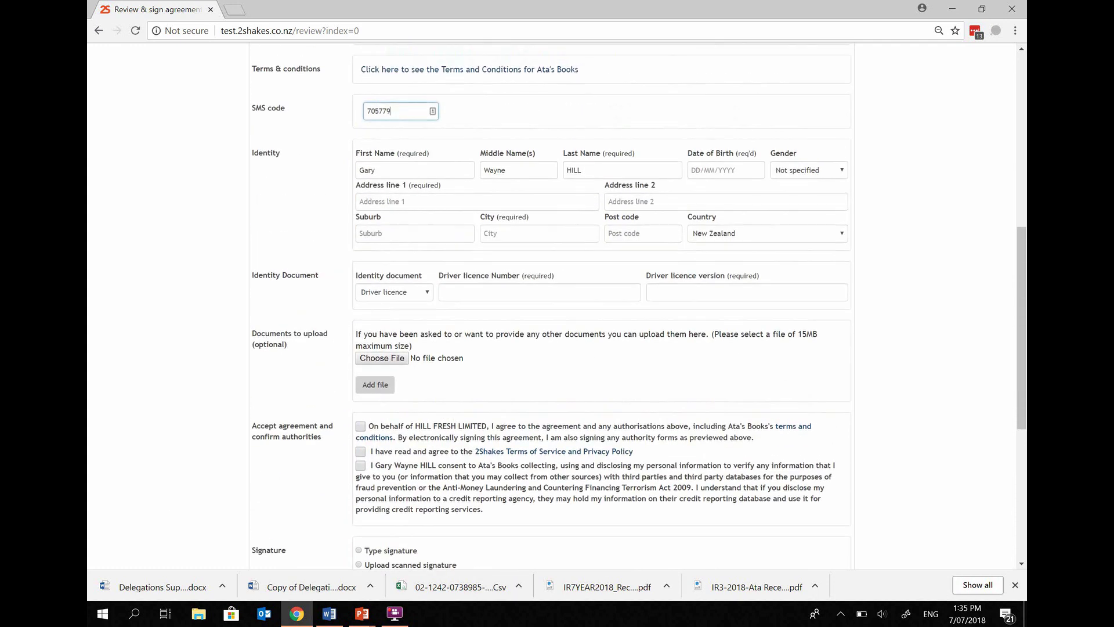
pyautogui.scroll(-8, 581, 307)
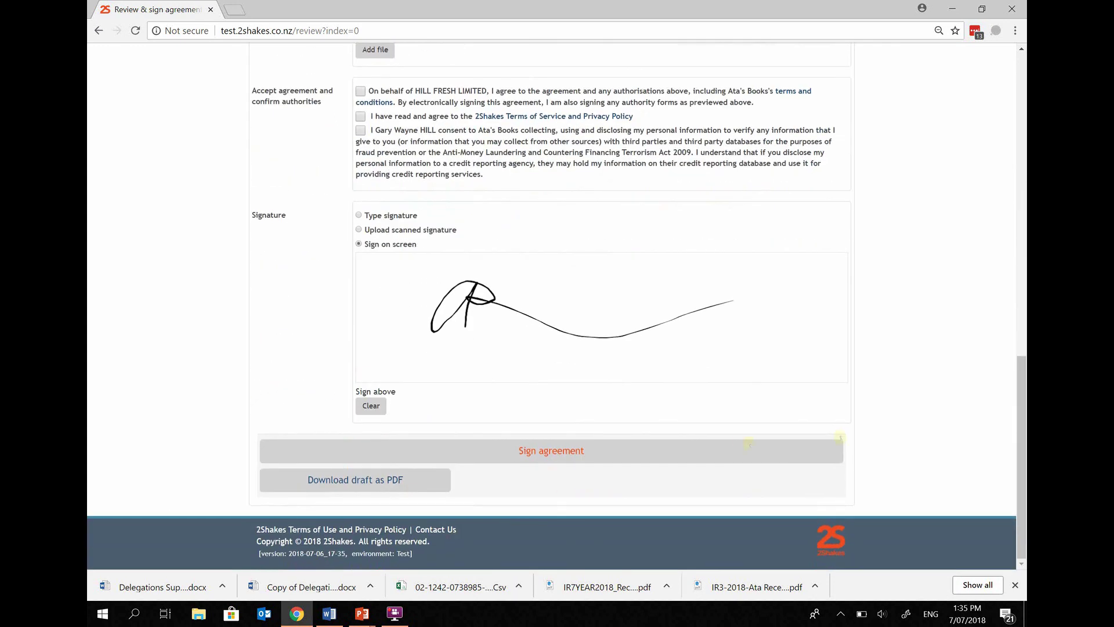
pyautogui.click(602, 462)
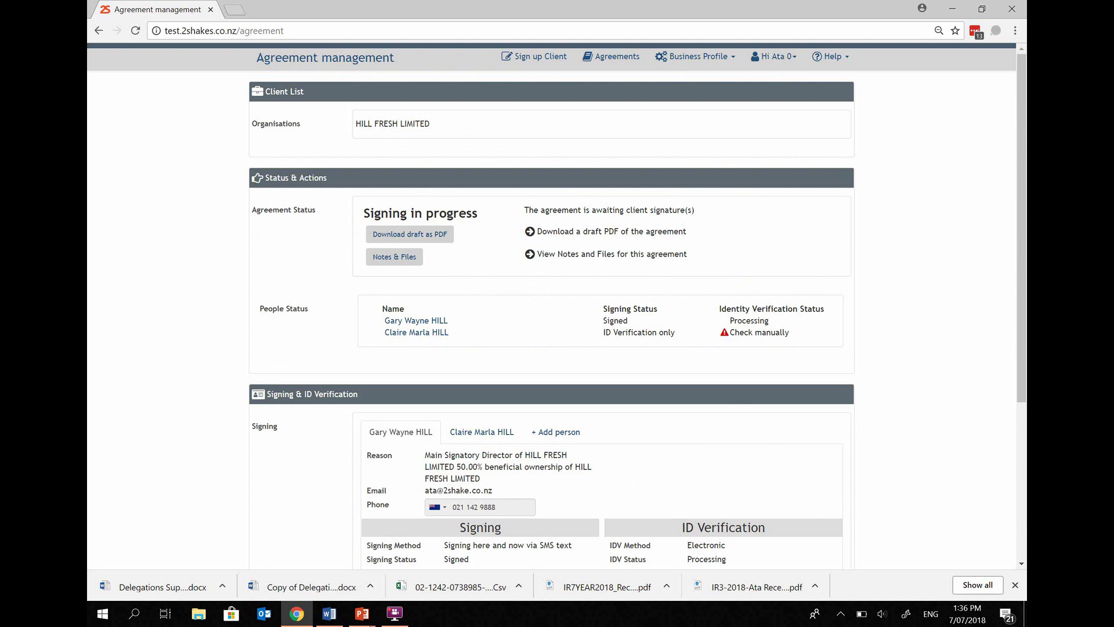
# Show the beneficial owner's signing and ID details and open her Notes & Files dialog
pyautogui.scroll(-1, 889, 252)
pyautogui.scroll(1, 888, 252)
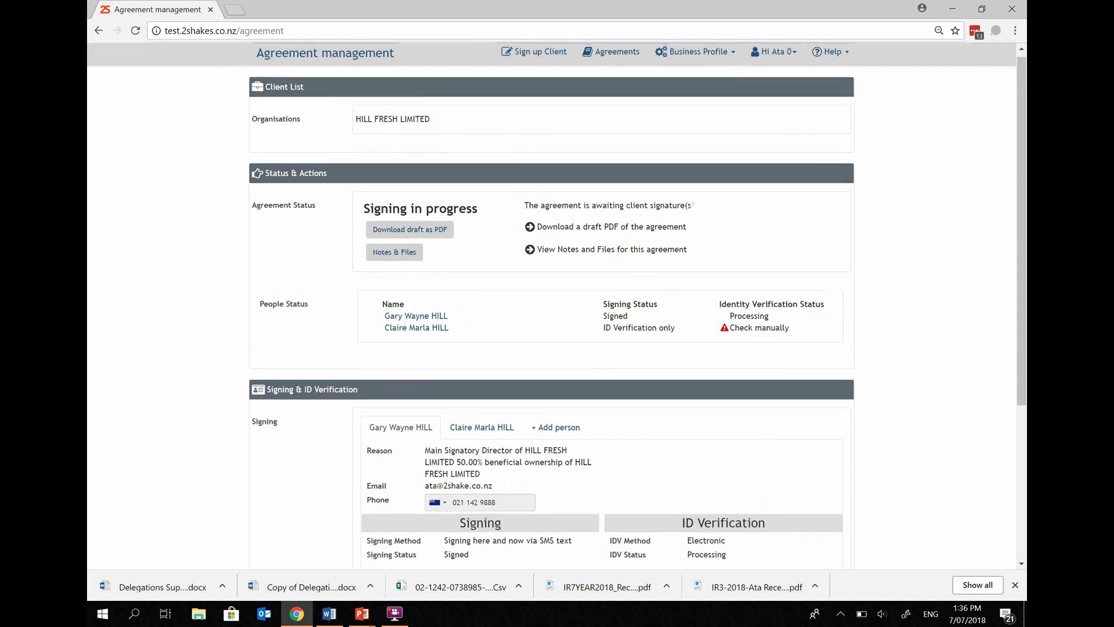
pyautogui.scroll(-3, 523, 348)
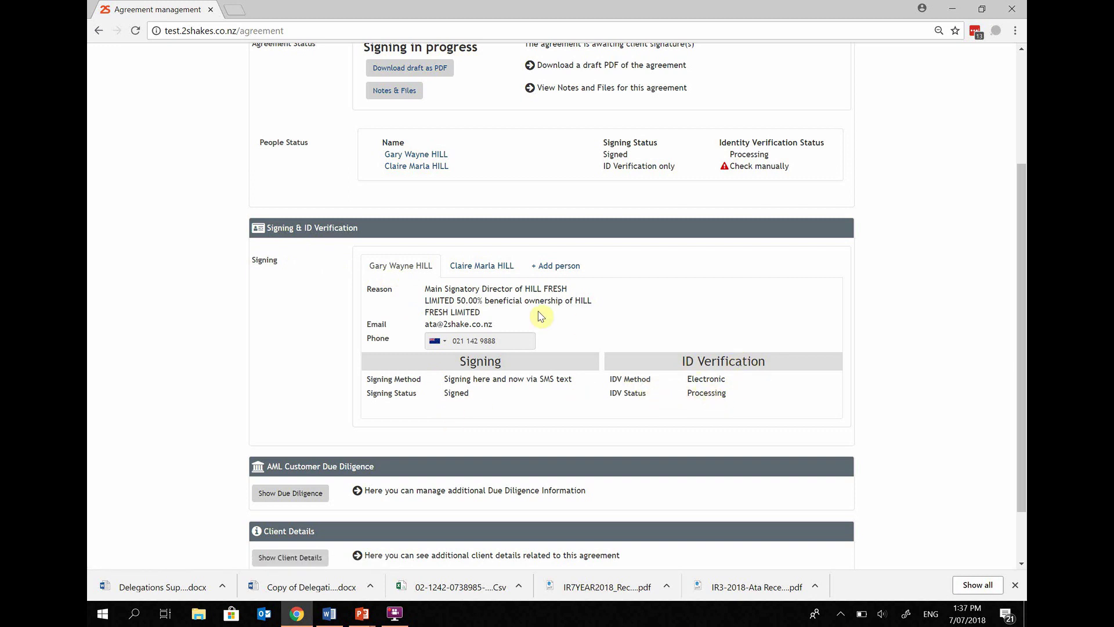
pyautogui.click(489, 273)
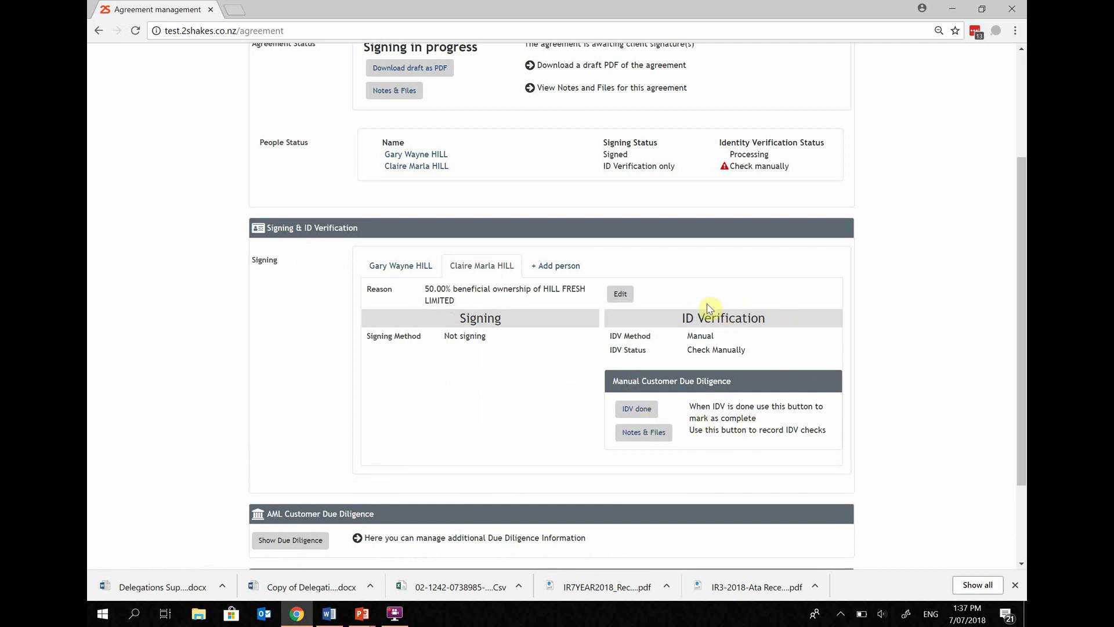
pyautogui.click(632, 440)
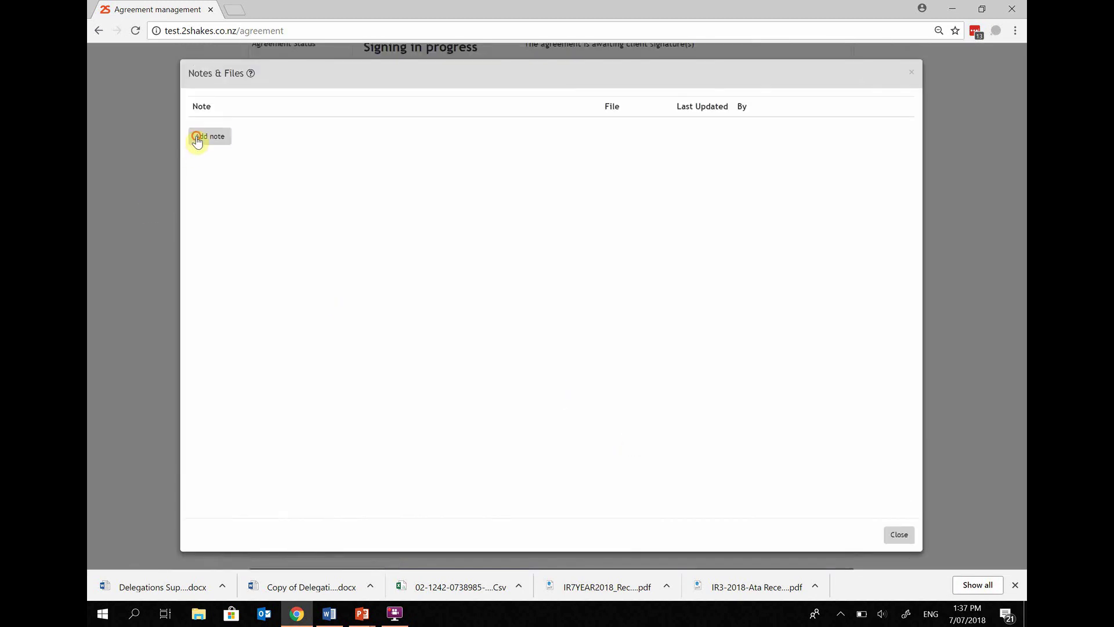
# Add the note 'Confirmed Passport and view Power Bill' and close the notes window
pyautogui.click(197, 138)
pyautogui.write('Confirmed Passport and view Power Bill.')
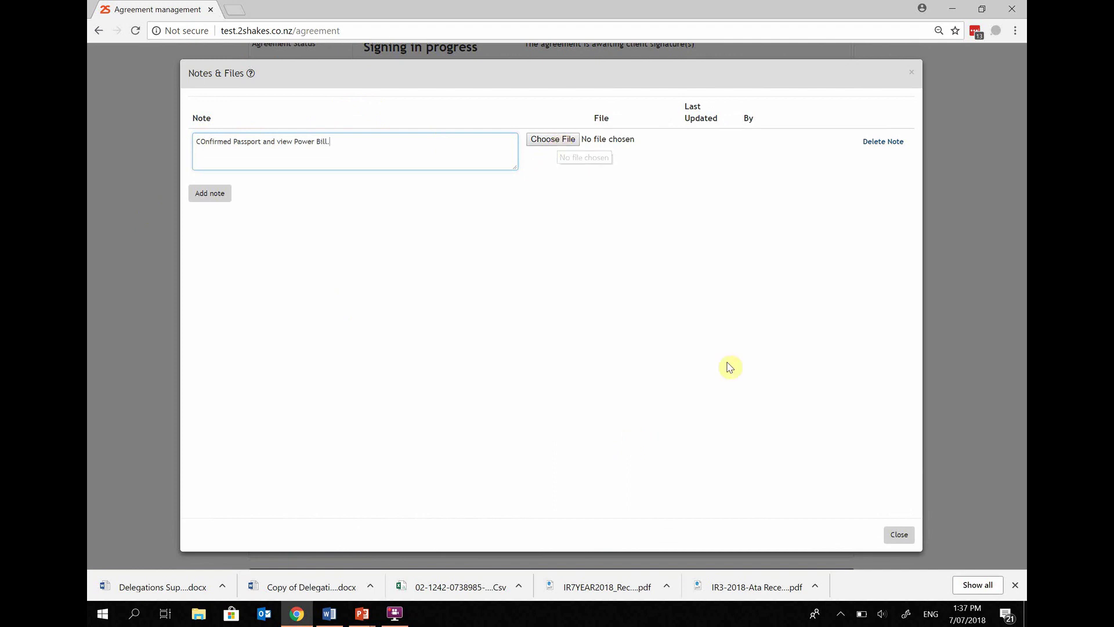
pyautogui.click(898, 536)
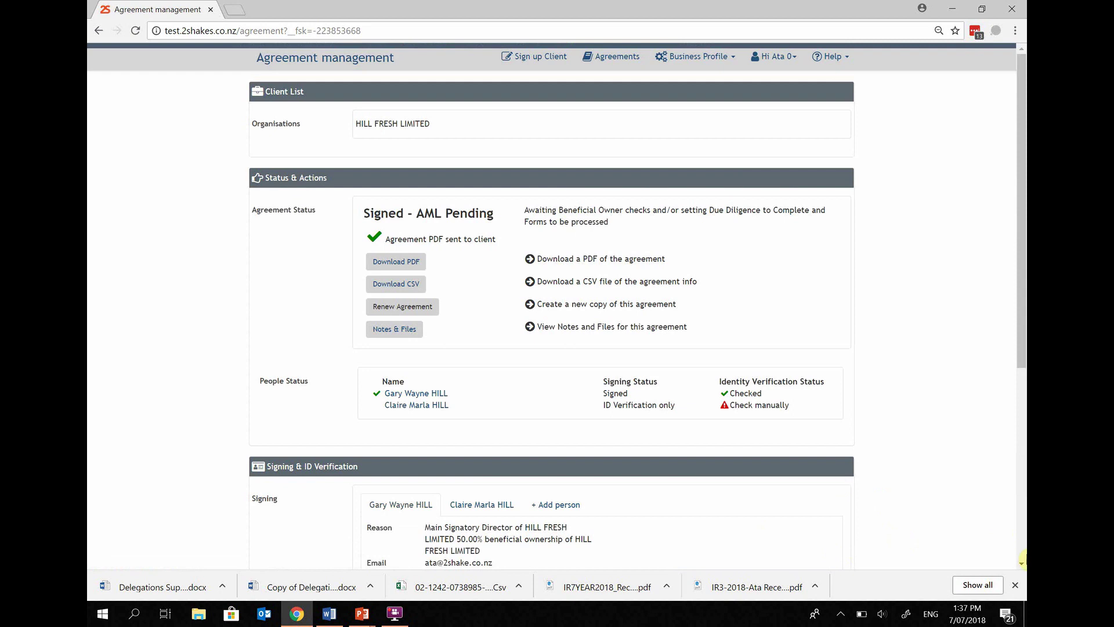
# Confirm the second person's manual IDV as done, then open the main signatory's electronic IDV report
pyautogui.scroll(-1, 376, 476)
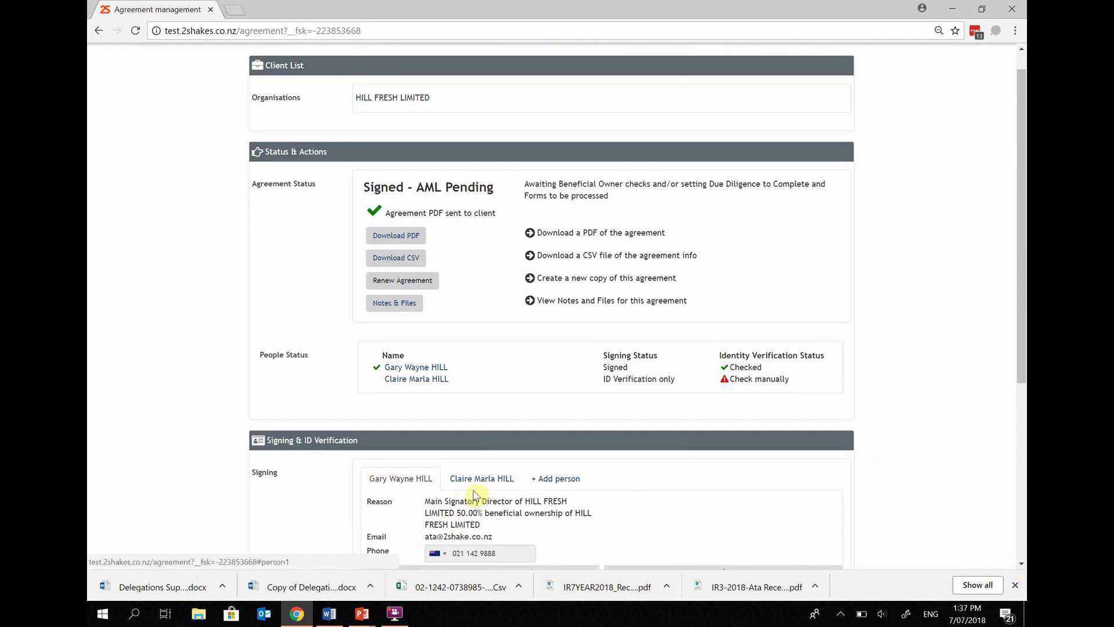
pyautogui.click(481, 485)
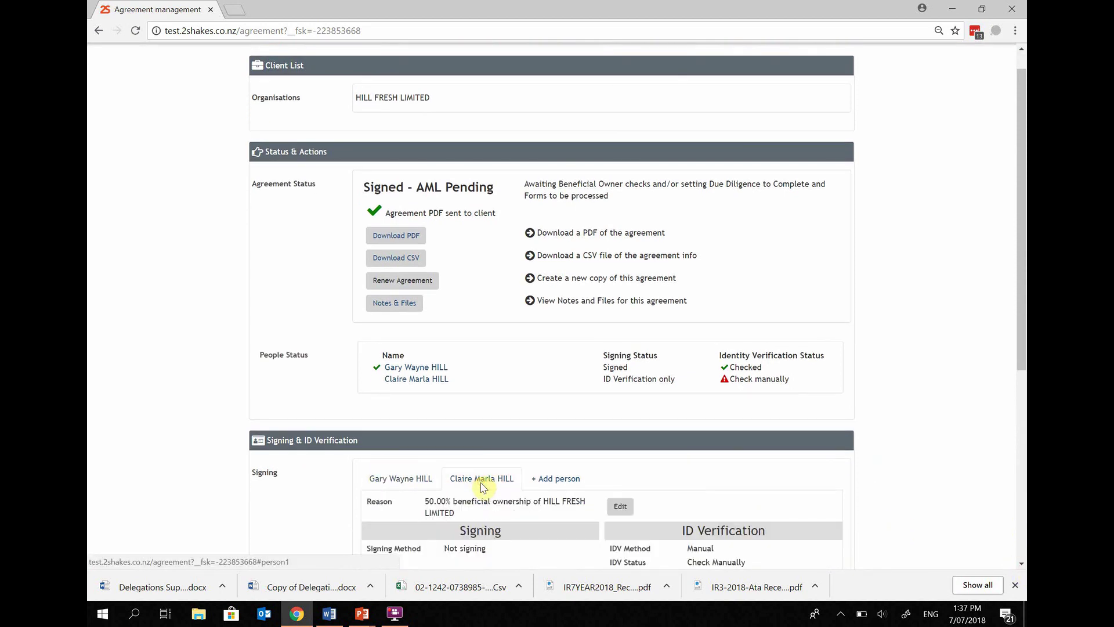
pyautogui.scroll(-5, 482, 487)
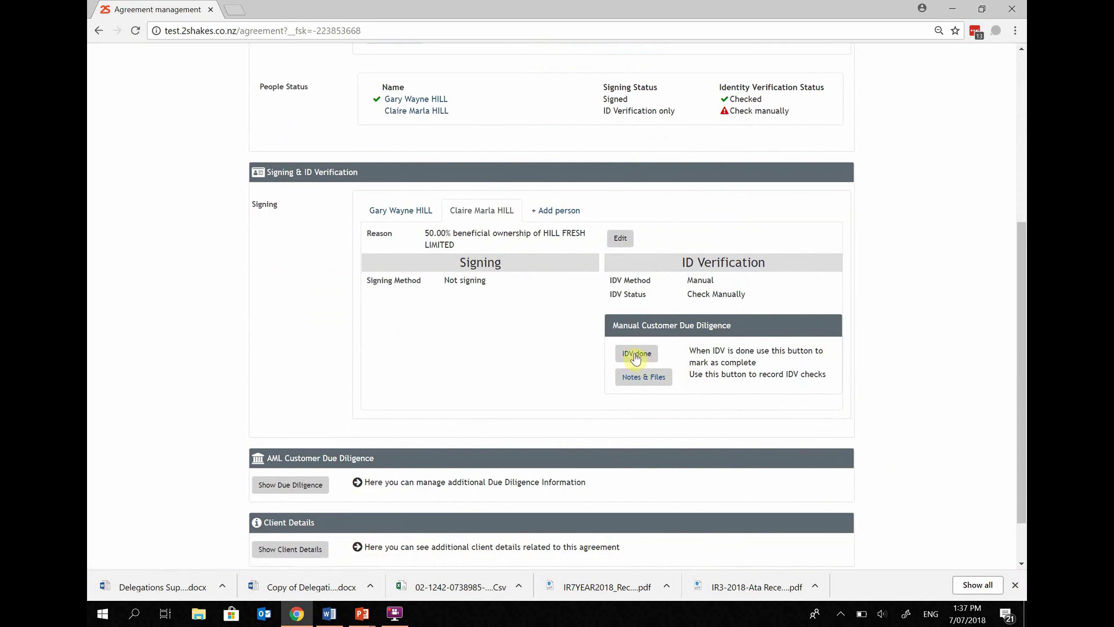
pyautogui.click(637, 355)
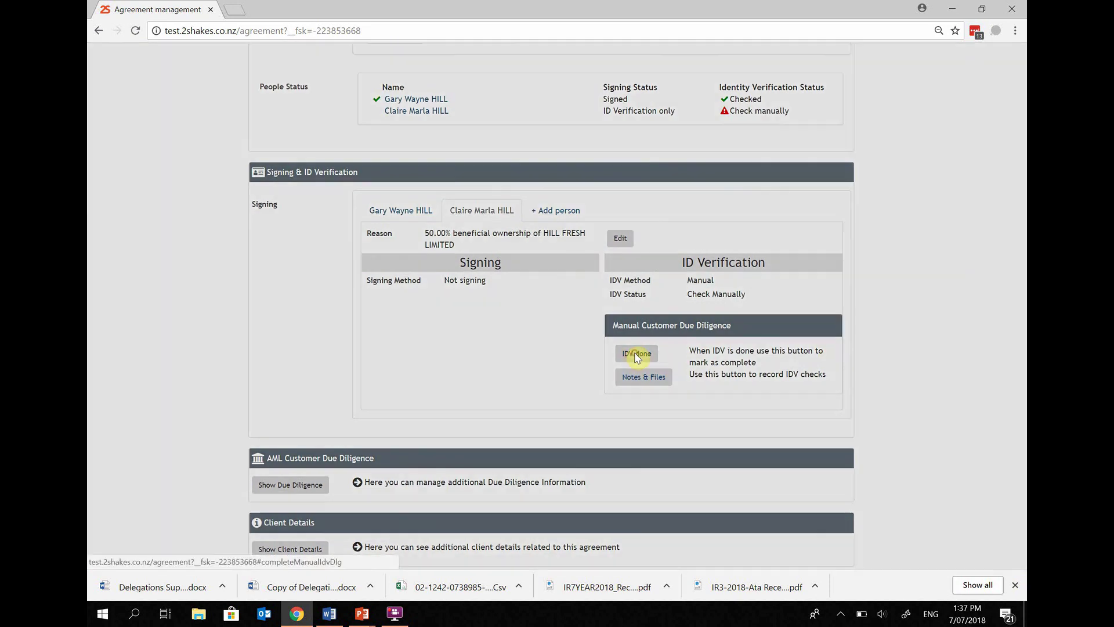
pyautogui.click(665, 159)
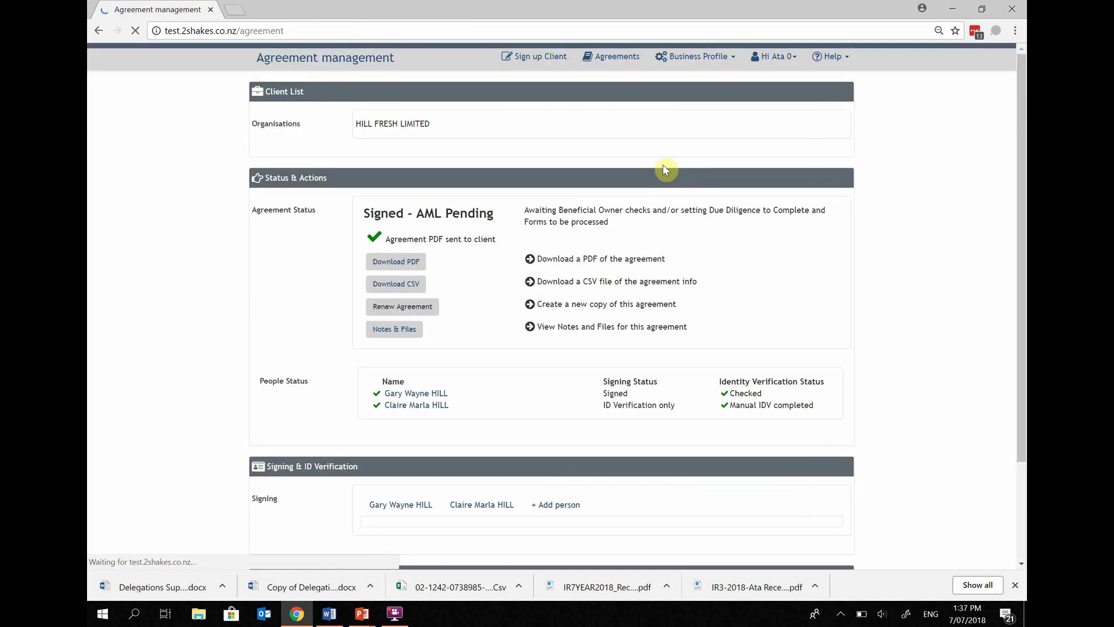
pyautogui.scroll(-5, 663, 165)
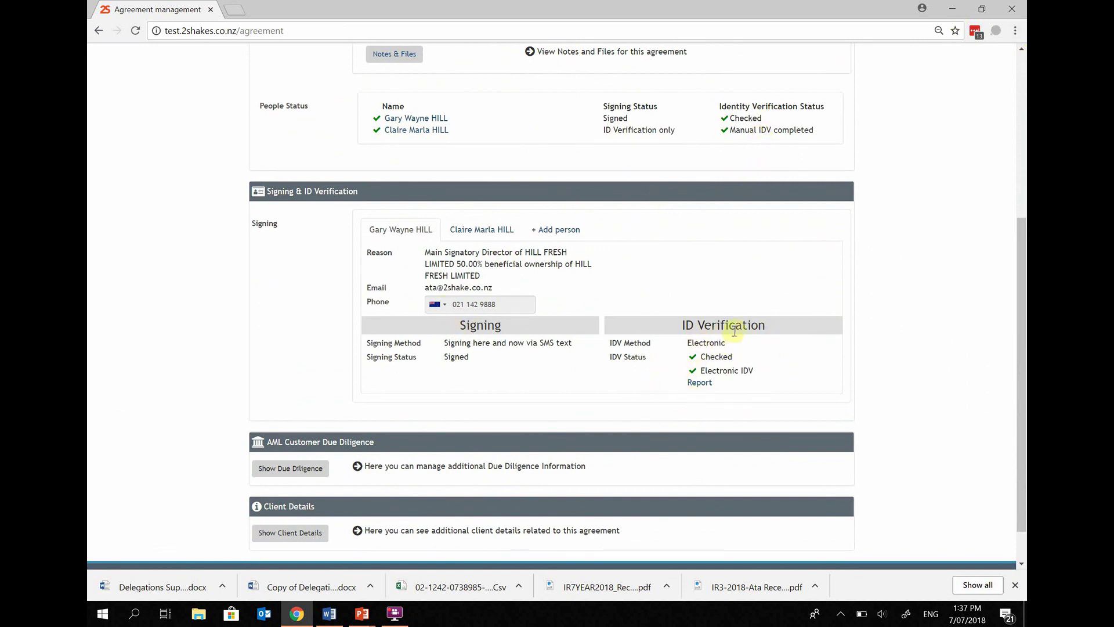
pyautogui.click(699, 388)
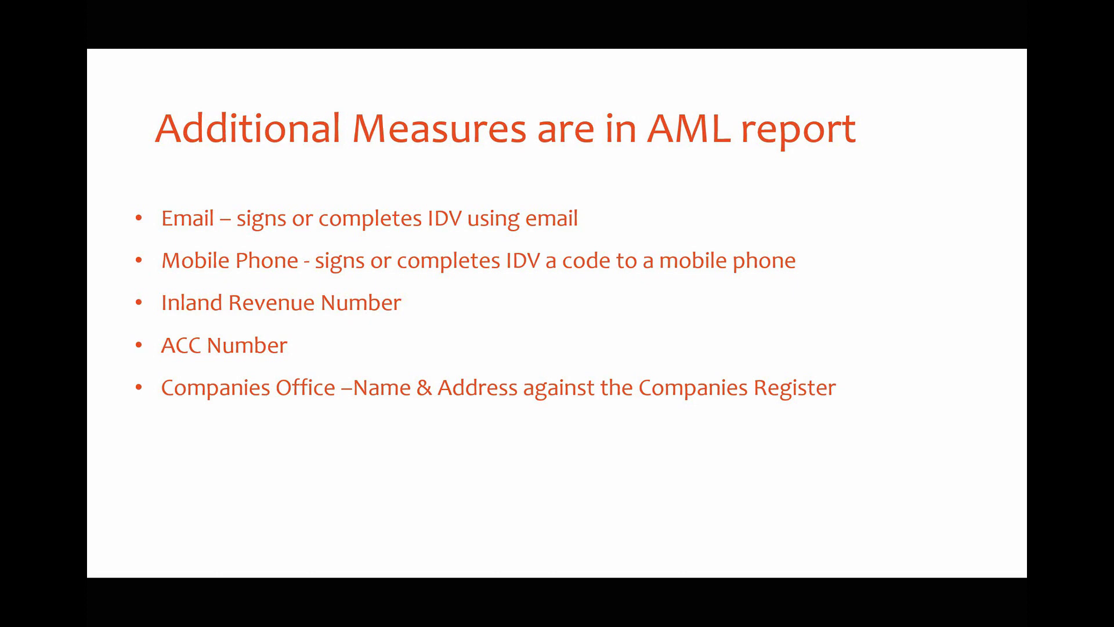
# Advance the slideshow through the agenda slide to the Anti Money Laundering closing slide
pyautogui.press('Right')
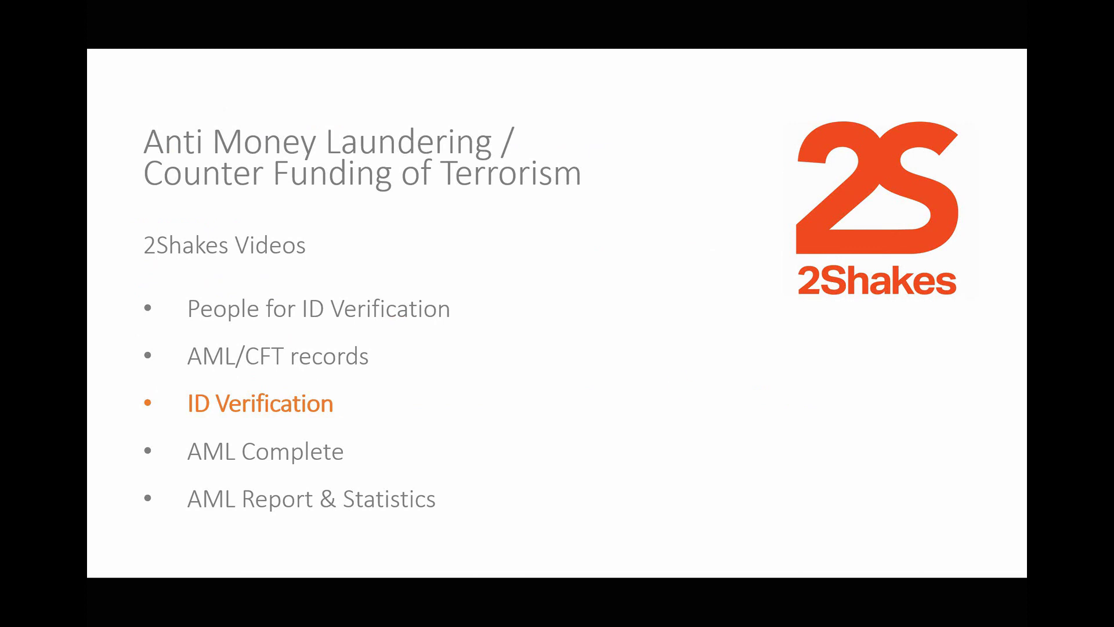
pyautogui.press('Right')
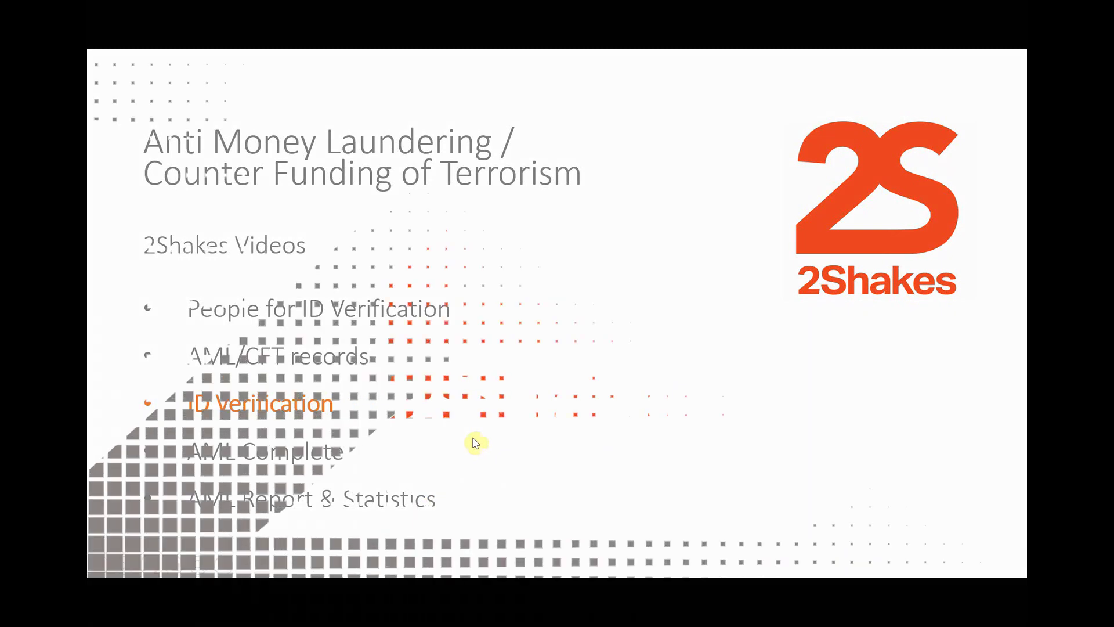